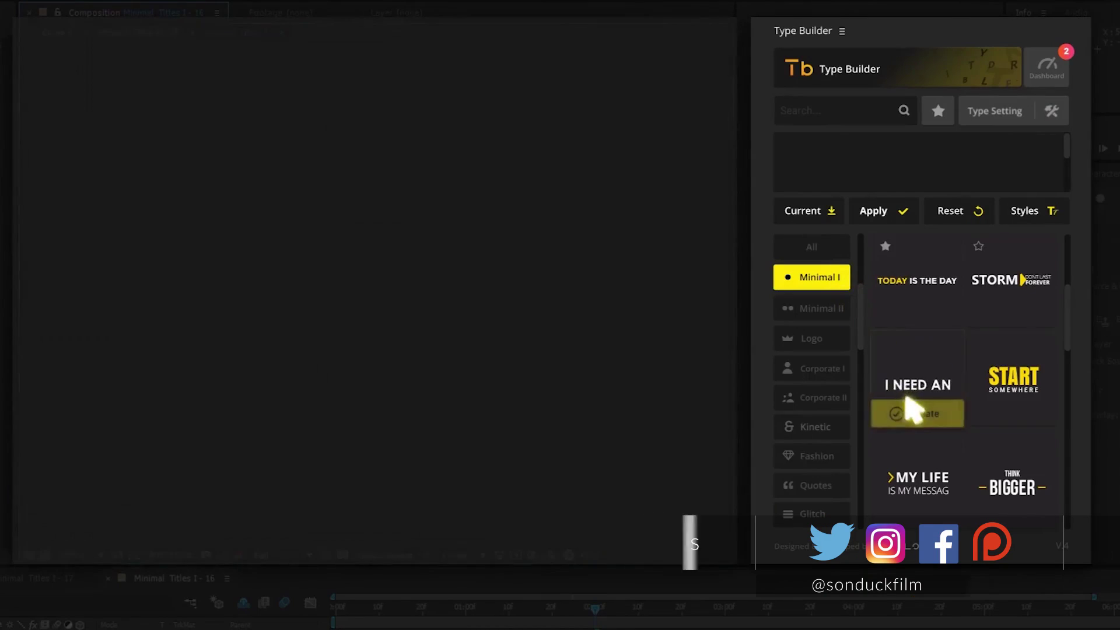
Create the title and change its text to EASY TOOLKIT.
click(922, 413)
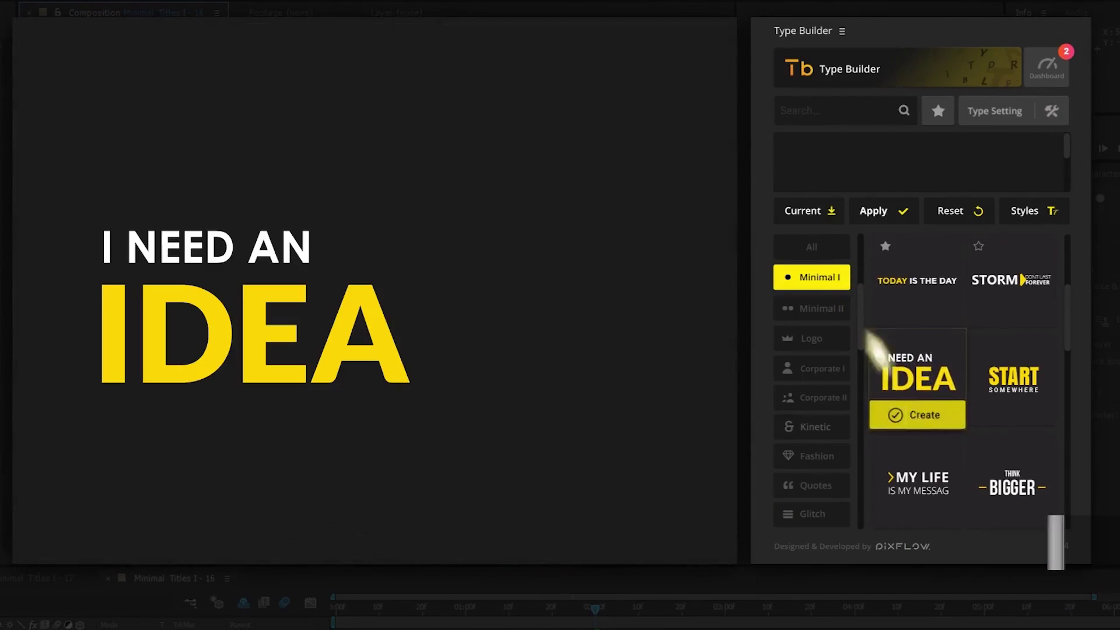
click(800, 215)
click(838, 166)
key(ctrl+a)
text(EASY)
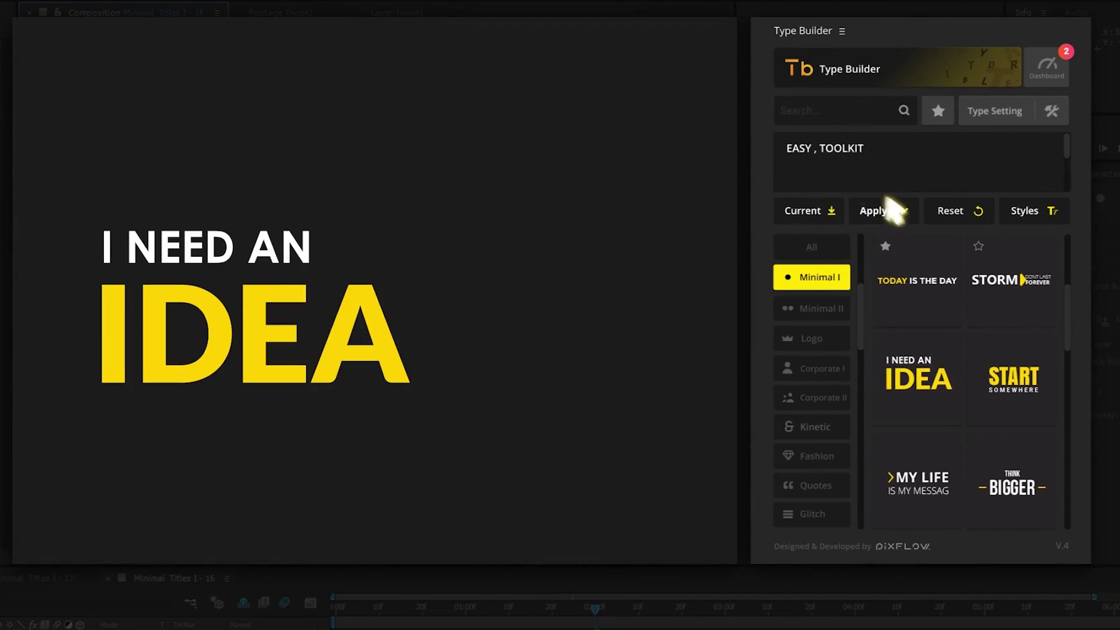
click(891, 209)
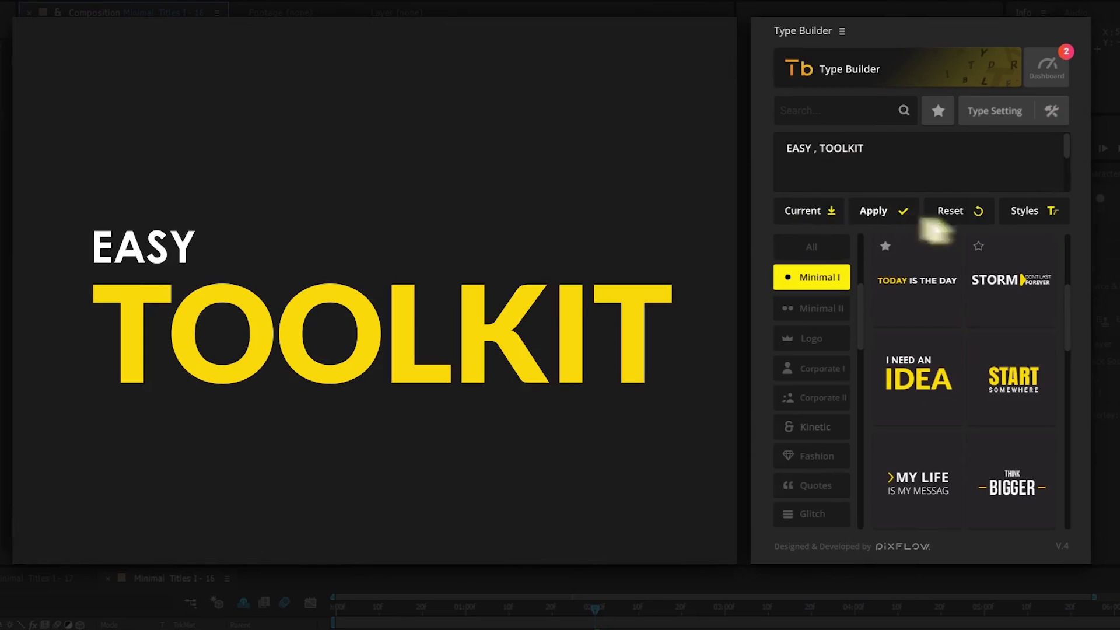
Give the text a striped shadow style and open the globe's first colour setting.
click(1055, 214)
click(1050, 310)
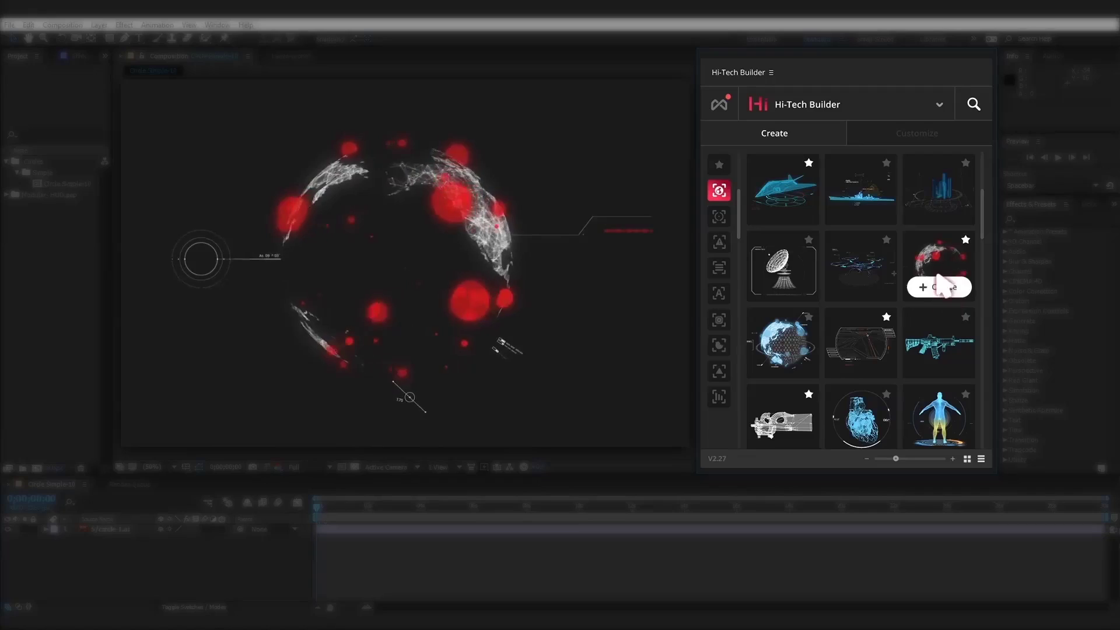
click(924, 138)
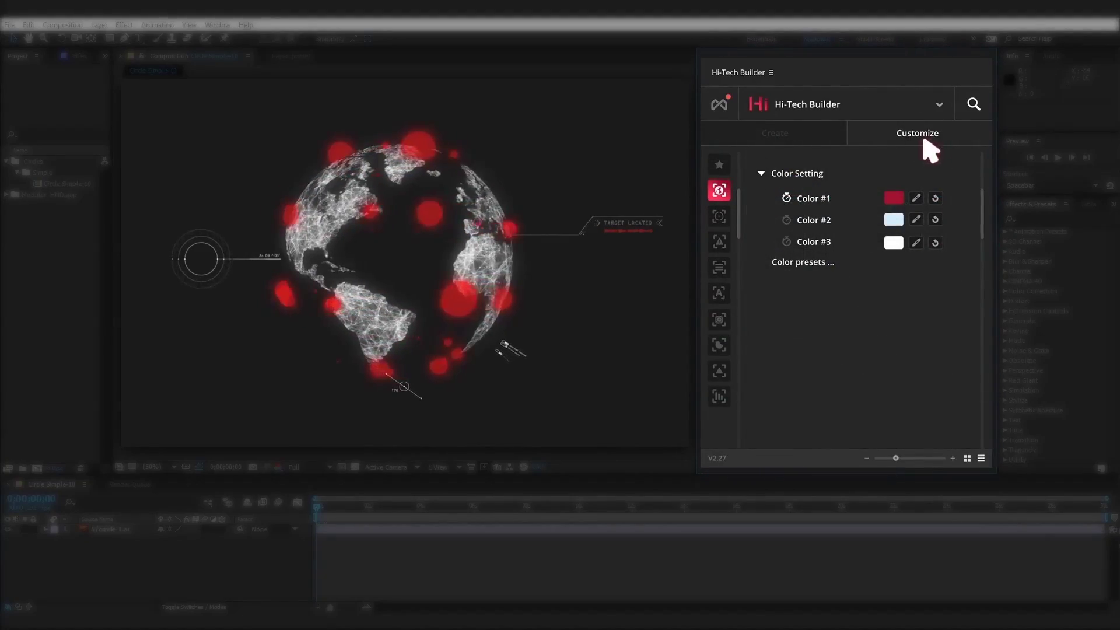
click(893, 198)
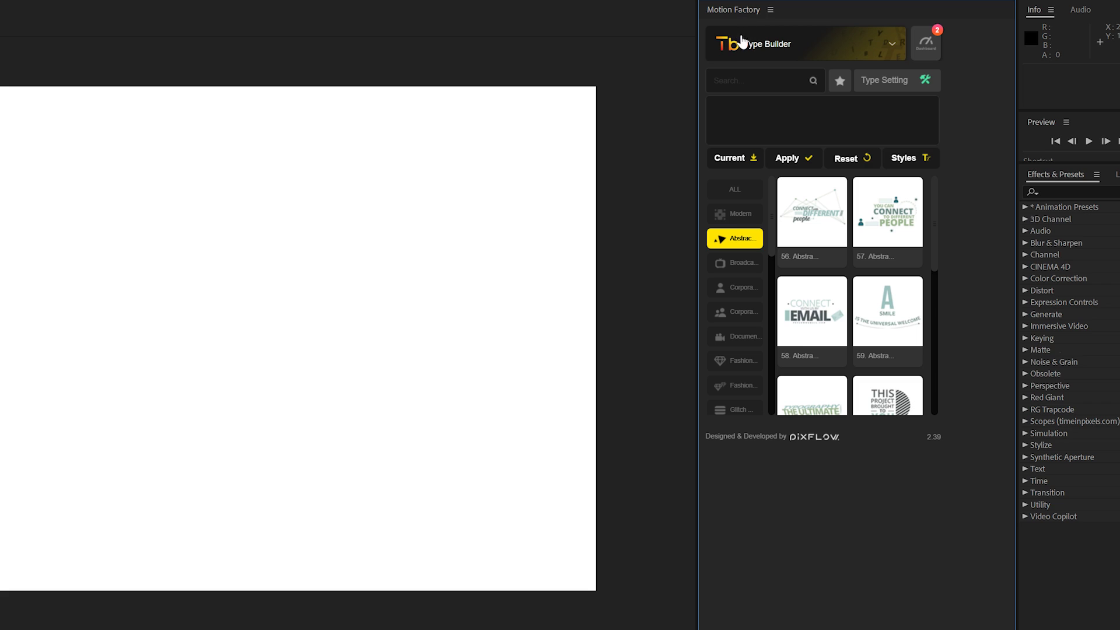
Return to Type Builder and build the UNIQUE title from Fashion preset 149.
click(841, 44)
click(802, 288)
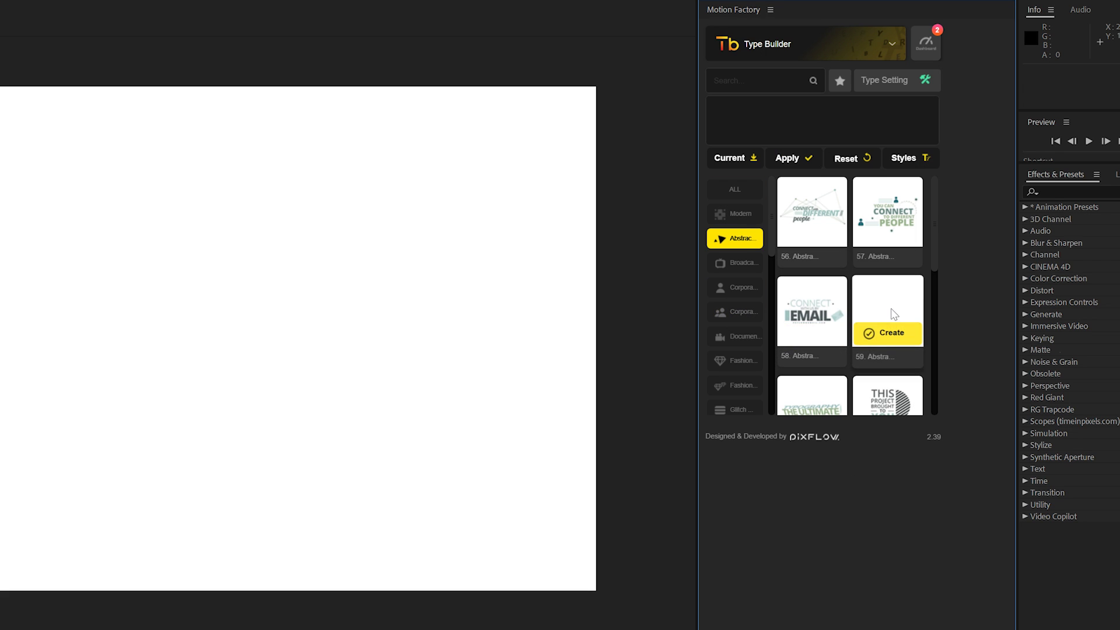
scroll(766, 329, down, 3)
scroll(745, 300, down, 5)
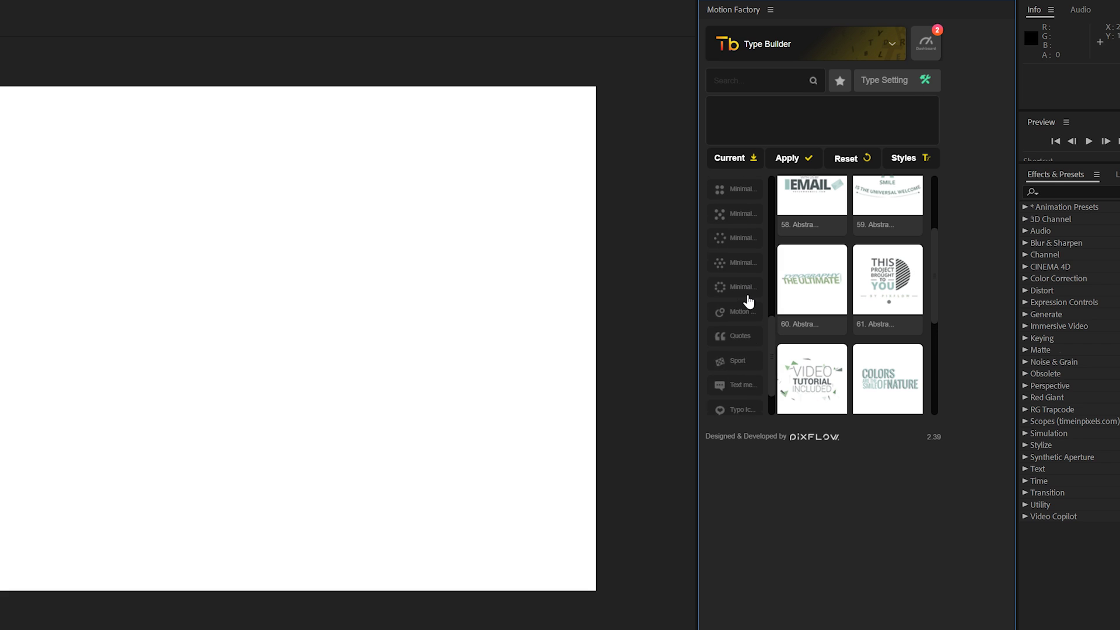
scroll(744, 294, up, 4)
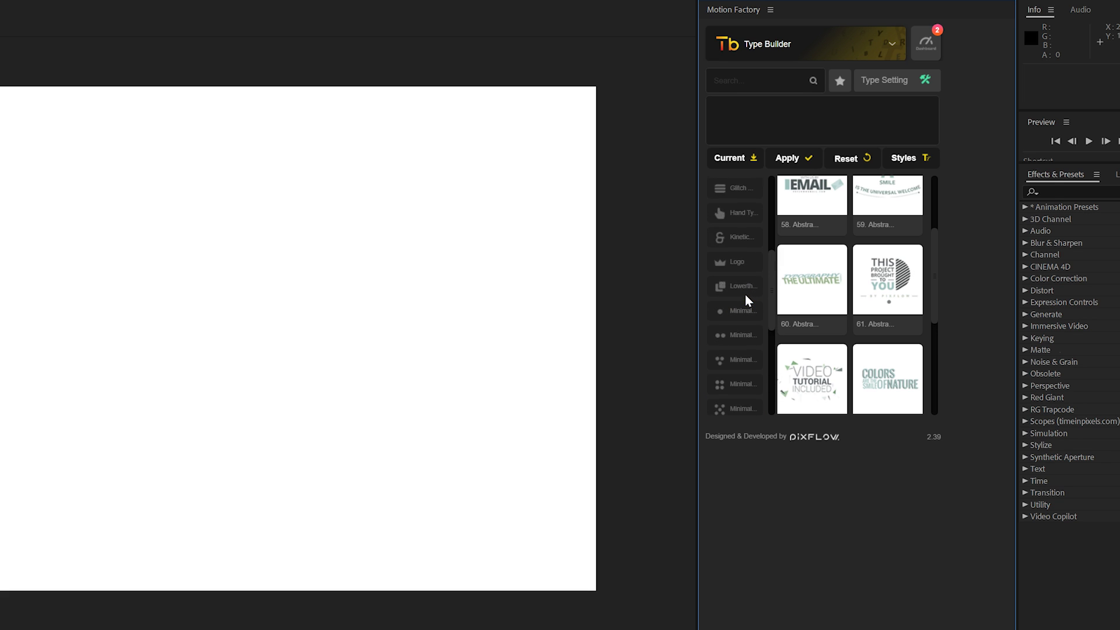
scroll(785, 304, down, 1)
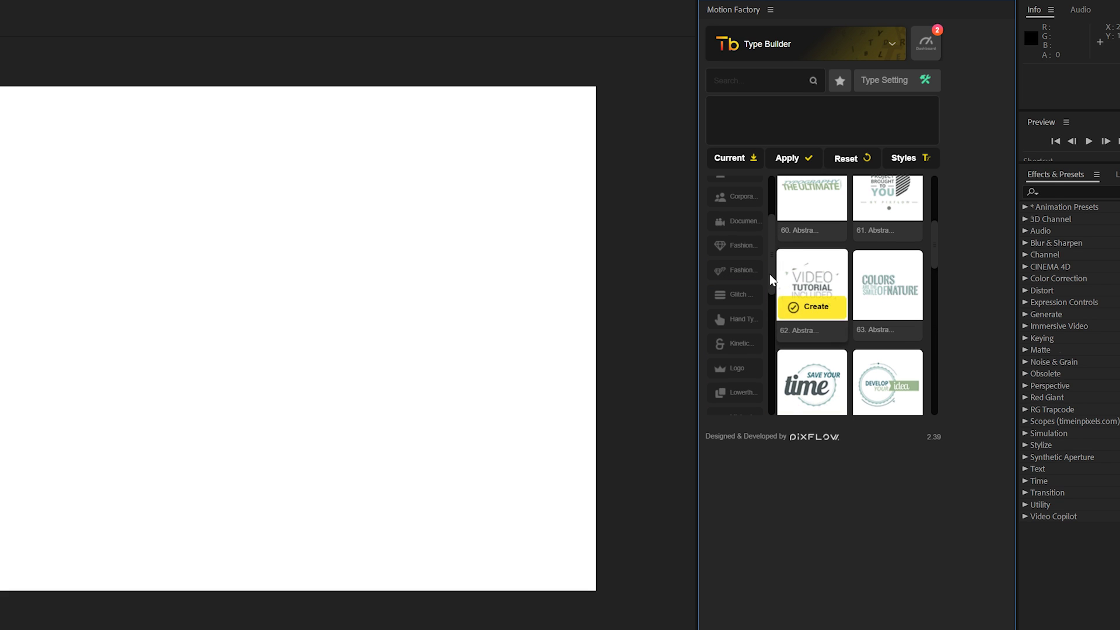
click(757, 250)
scroll(828, 251, up, 2)
mouse_move(821, 312)
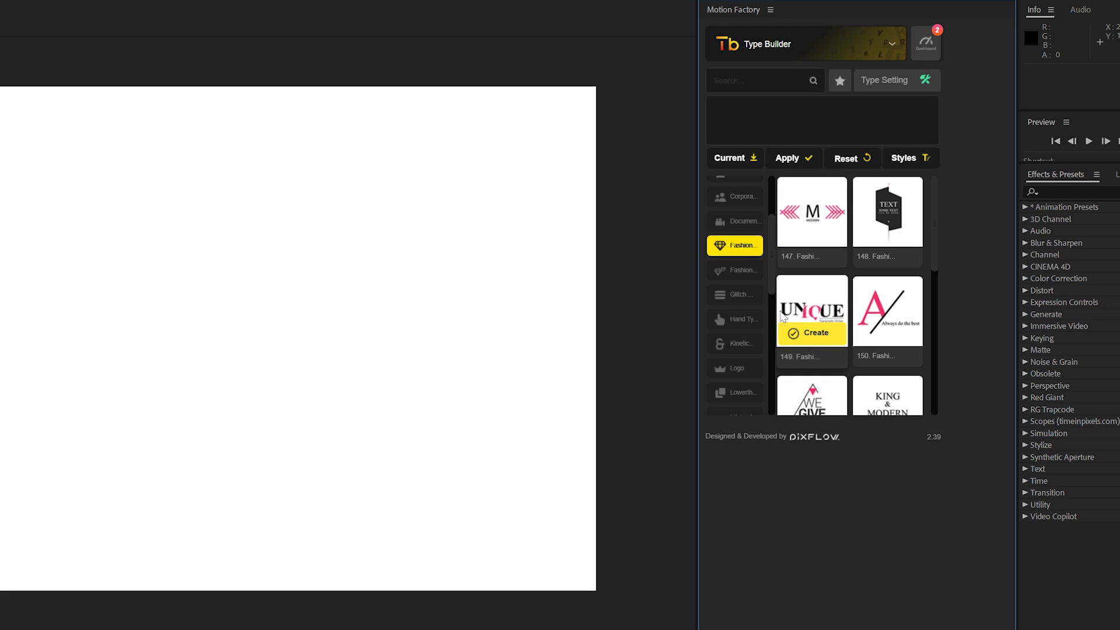
scroll(734, 319, up, 3)
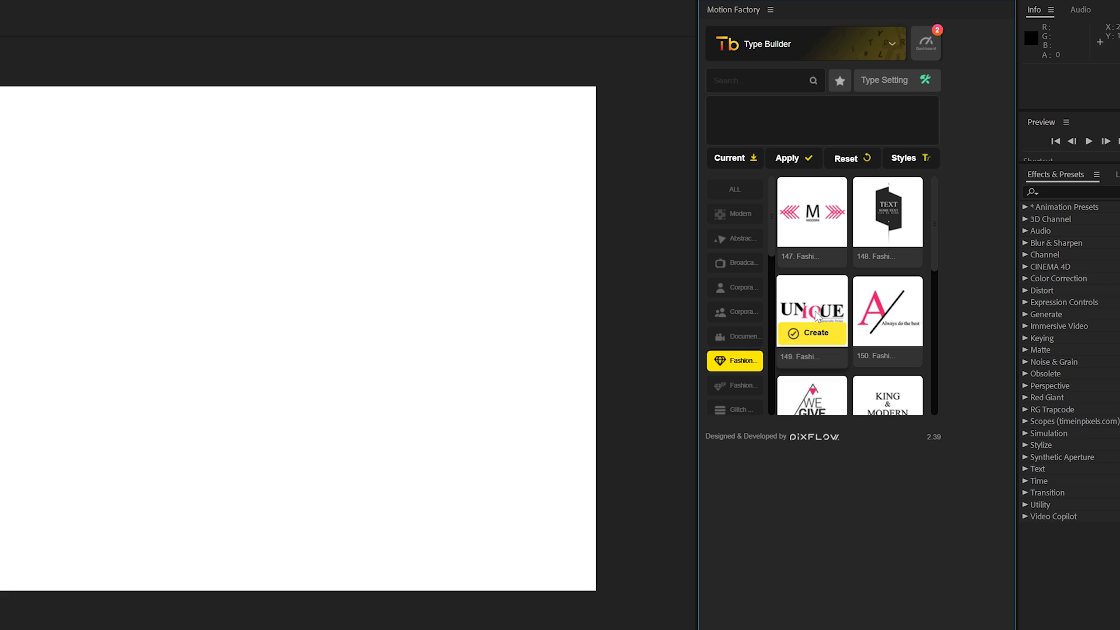
click(813, 333)
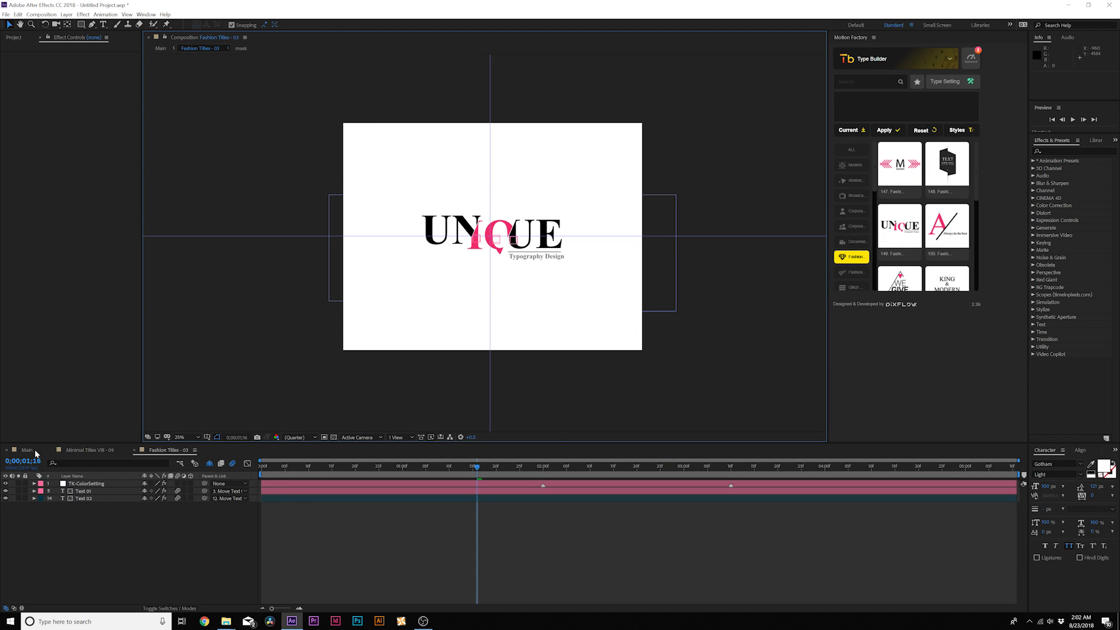
Replace the fashion title's text with SONDUCK / Motion Graphics in the Main comp.
click(34, 451)
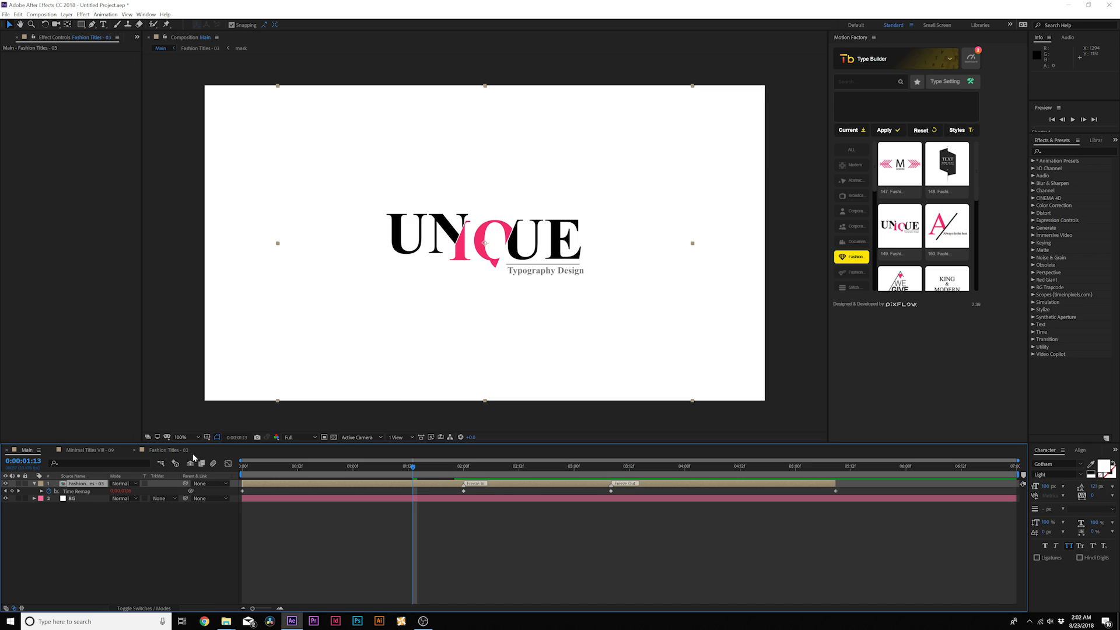
click(848, 131)
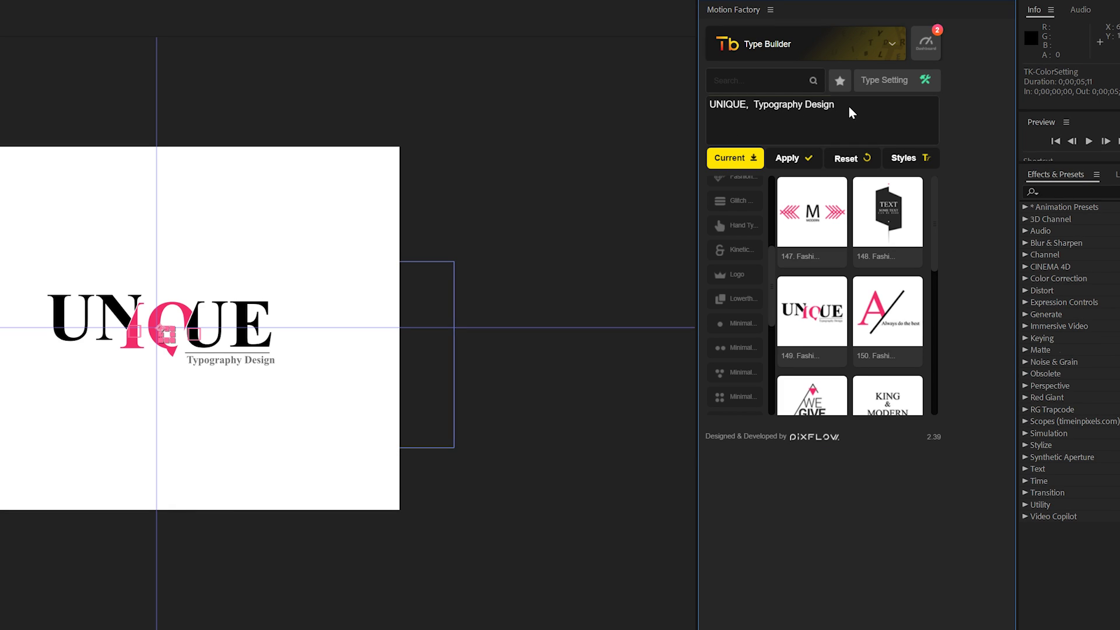
drag(862, 104, 666, 106)
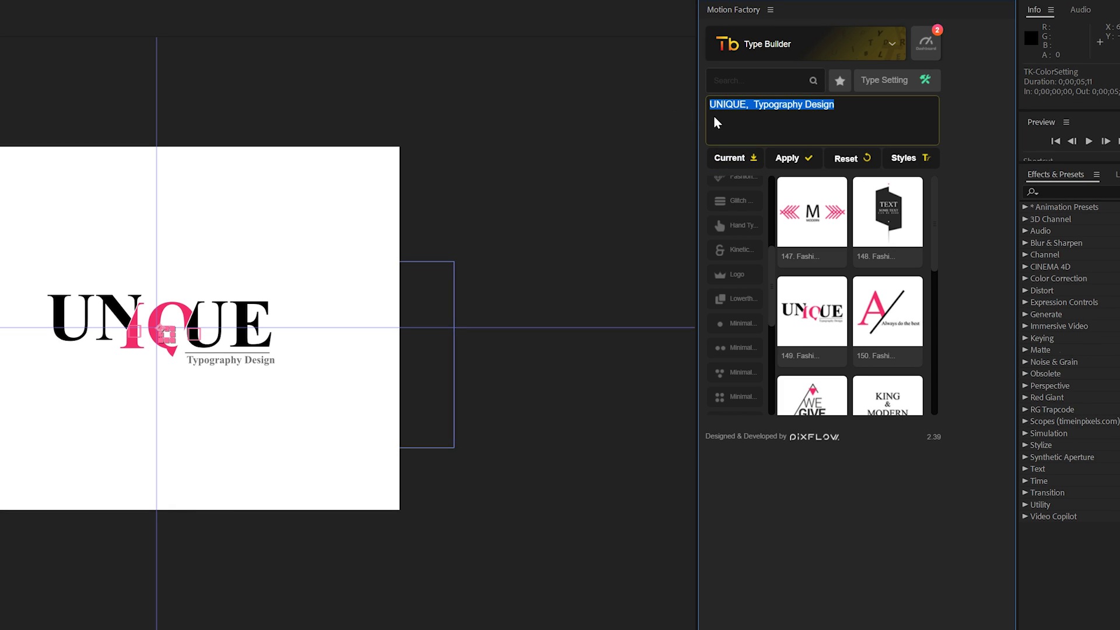
text(SONDUCK, Motion Graphics)
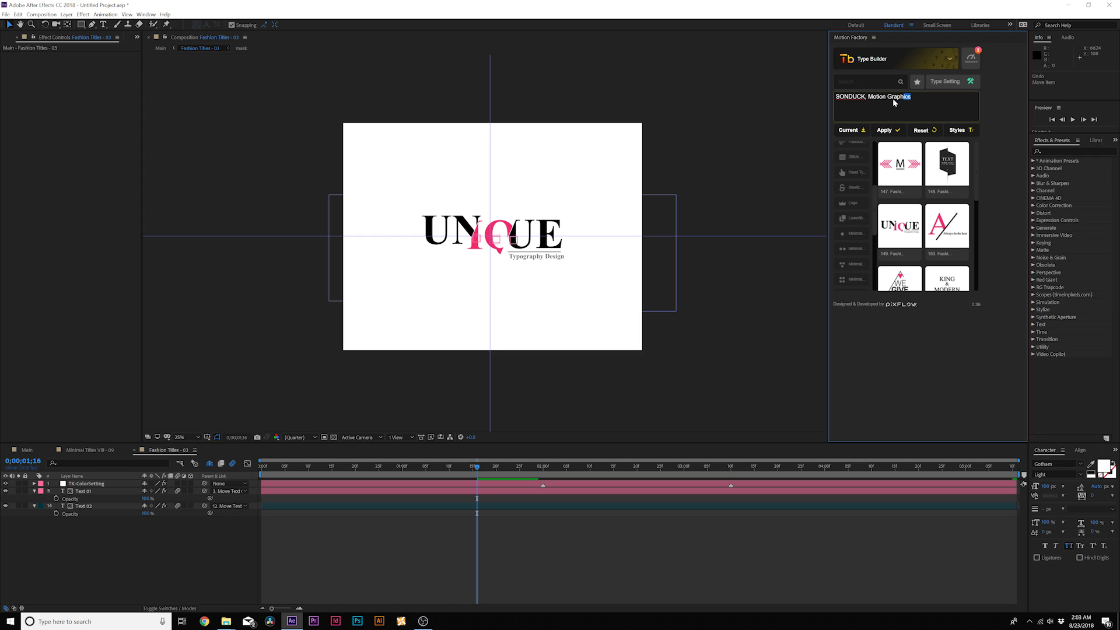
click(897, 131)
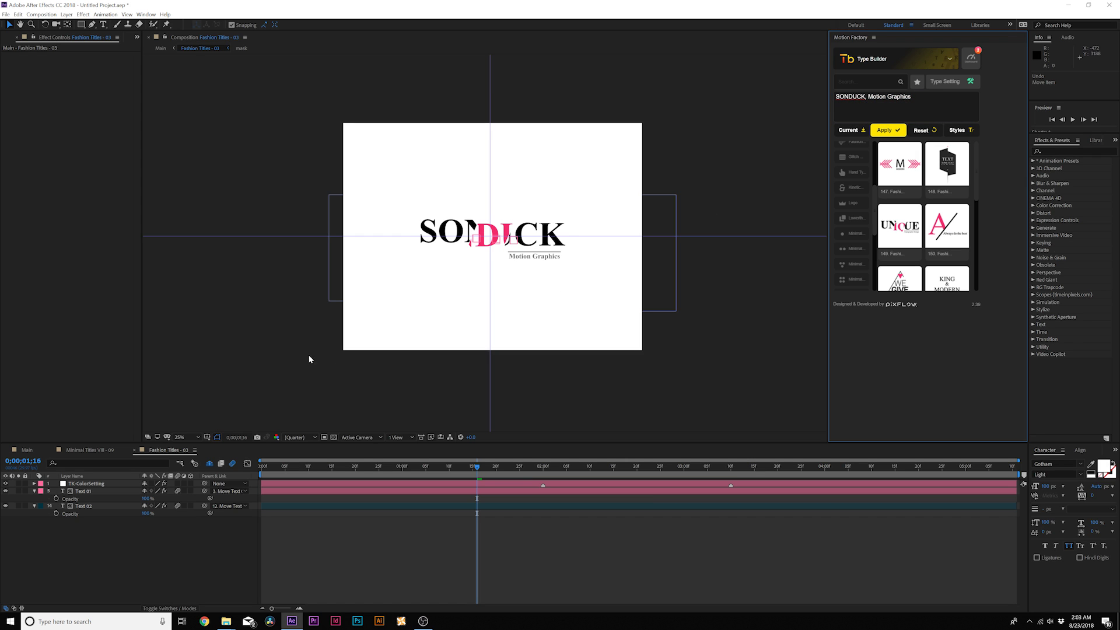
Scrub the animation and end the Main comp's preview range at 0:00:05:09.
scroll(474, 242, up, 2)
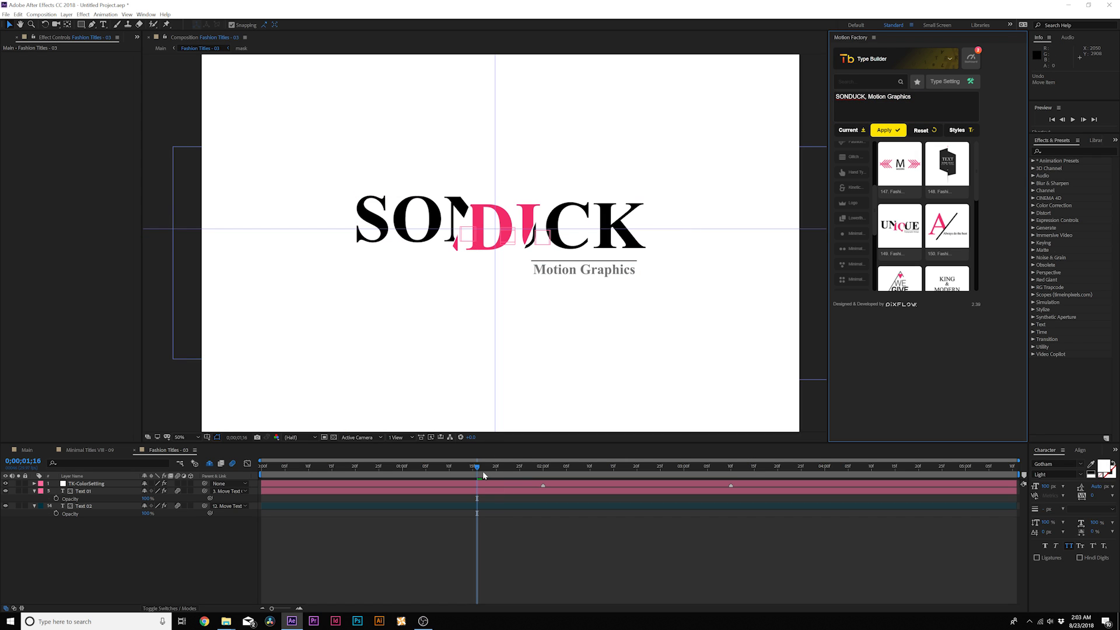
drag(483, 475, 259, 467)
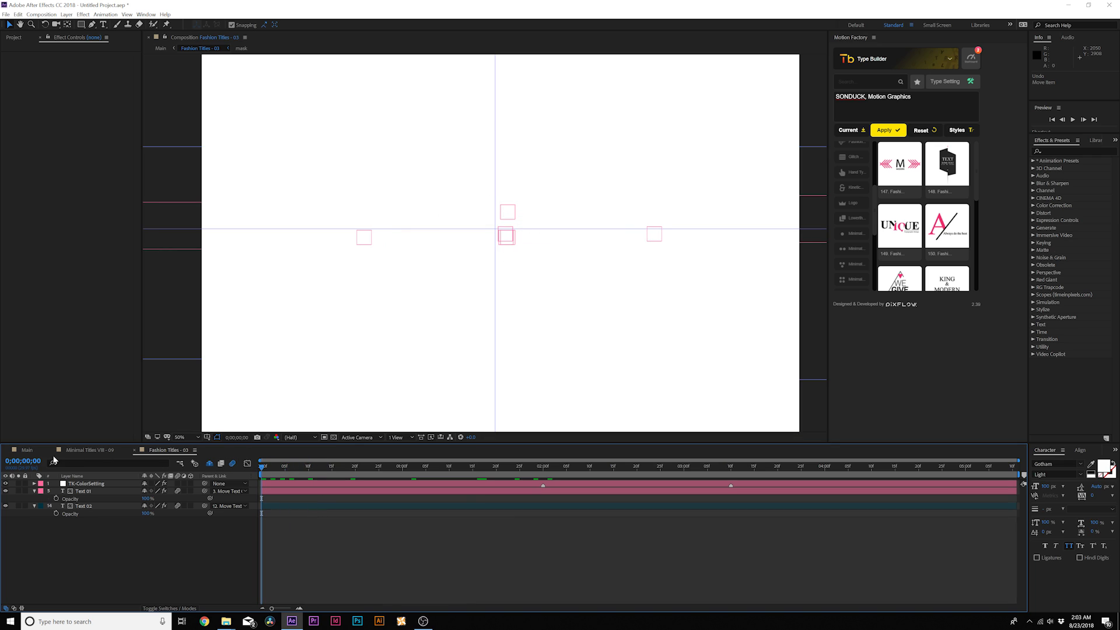
click(26, 450)
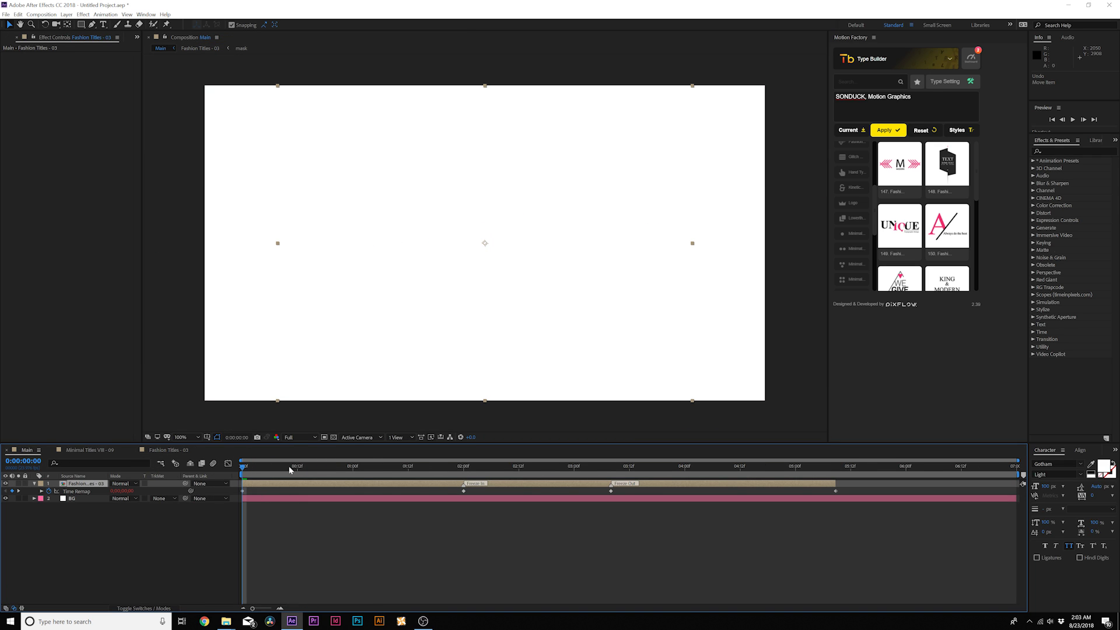
click(837, 467)
key(n)
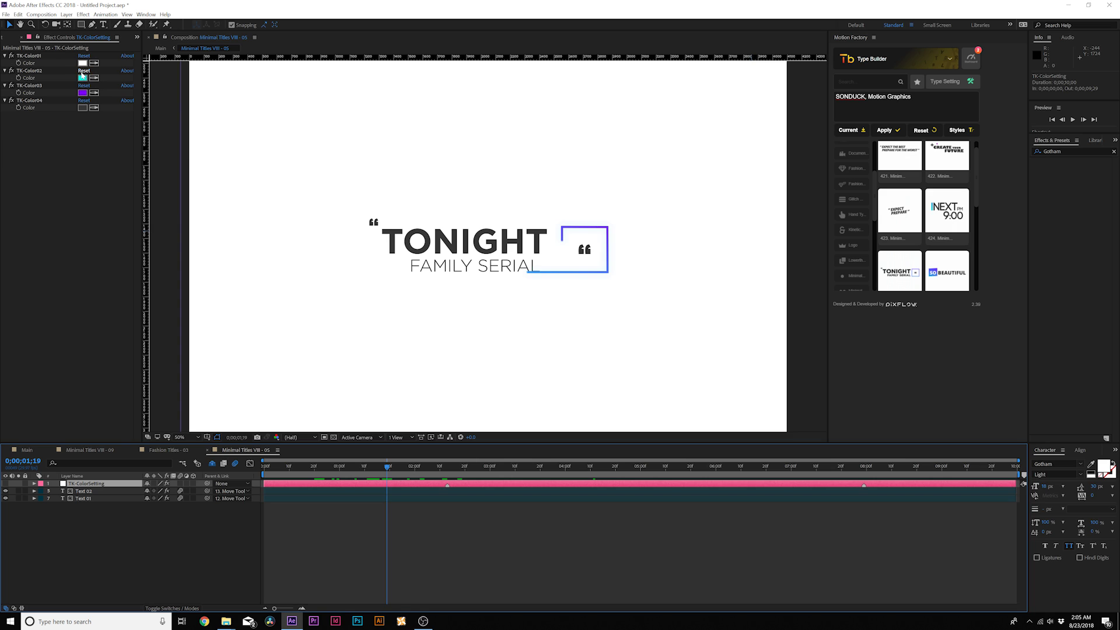
Change the TONIGHT title's second colour to magenta.
click(83, 75)
drag(255, 171, 257, 154)
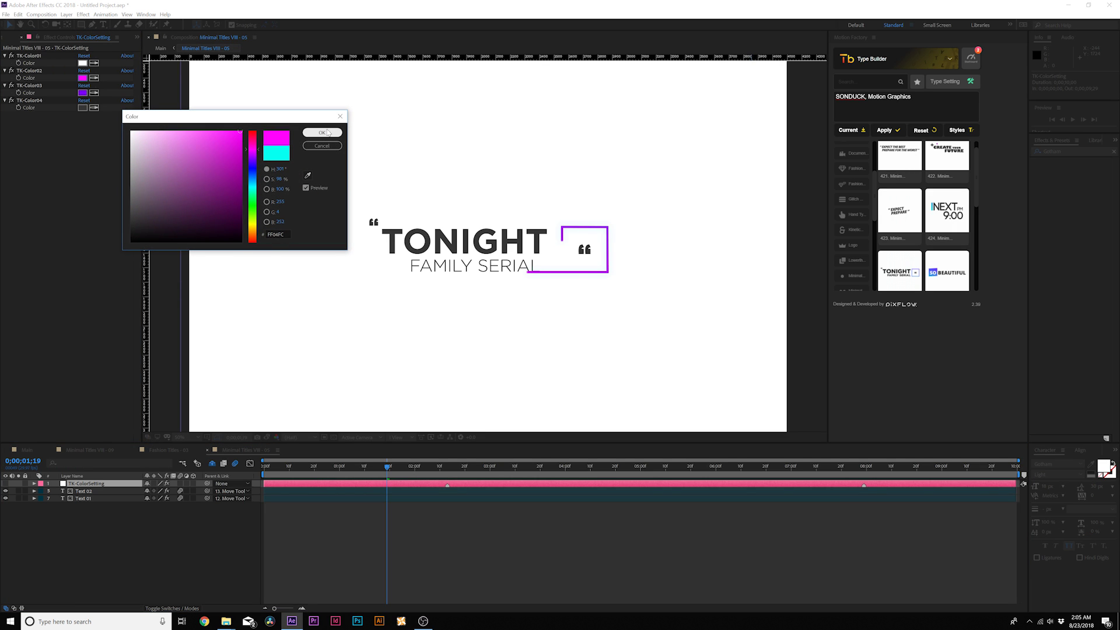
click(322, 132)
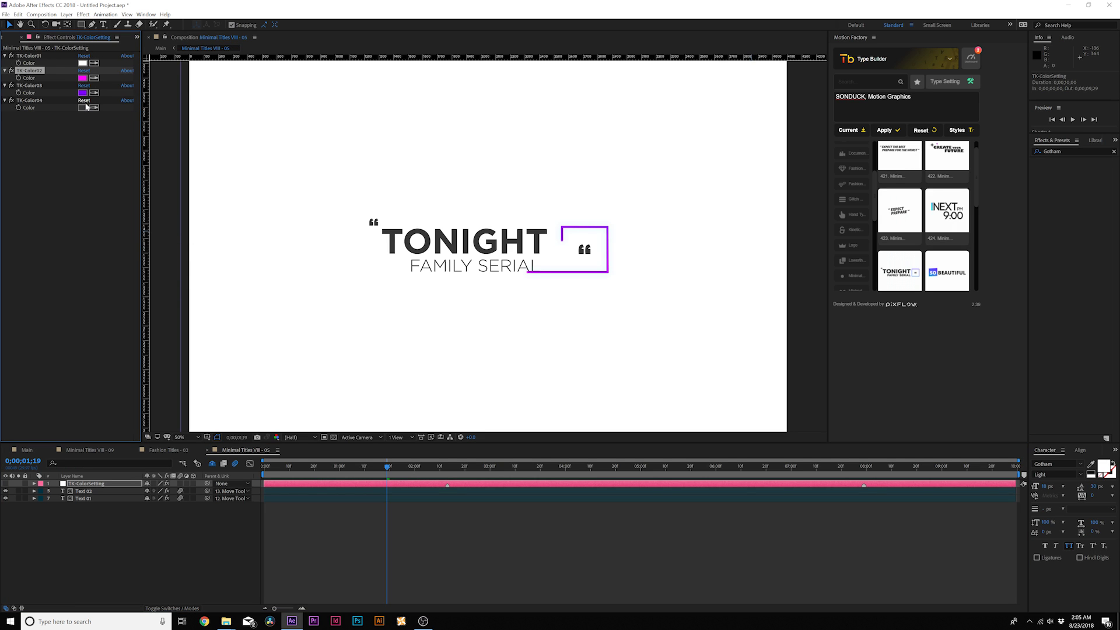
Set TK-Color04 to blue and show the Kinetic type presets.
click(82, 108)
drag(252, 189, 252, 170)
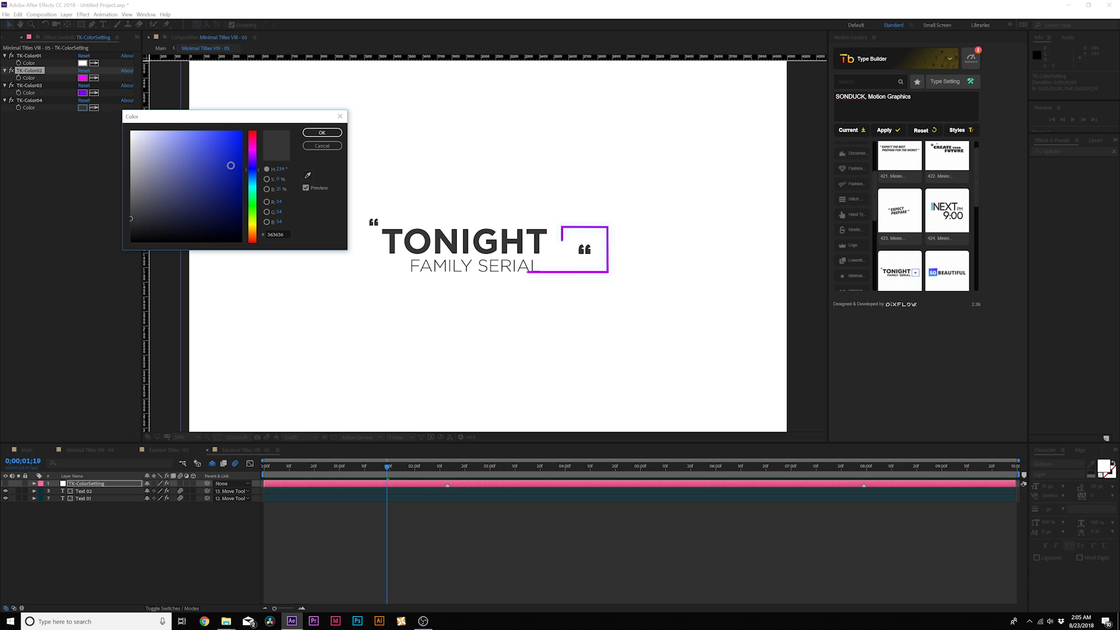
click(322, 132)
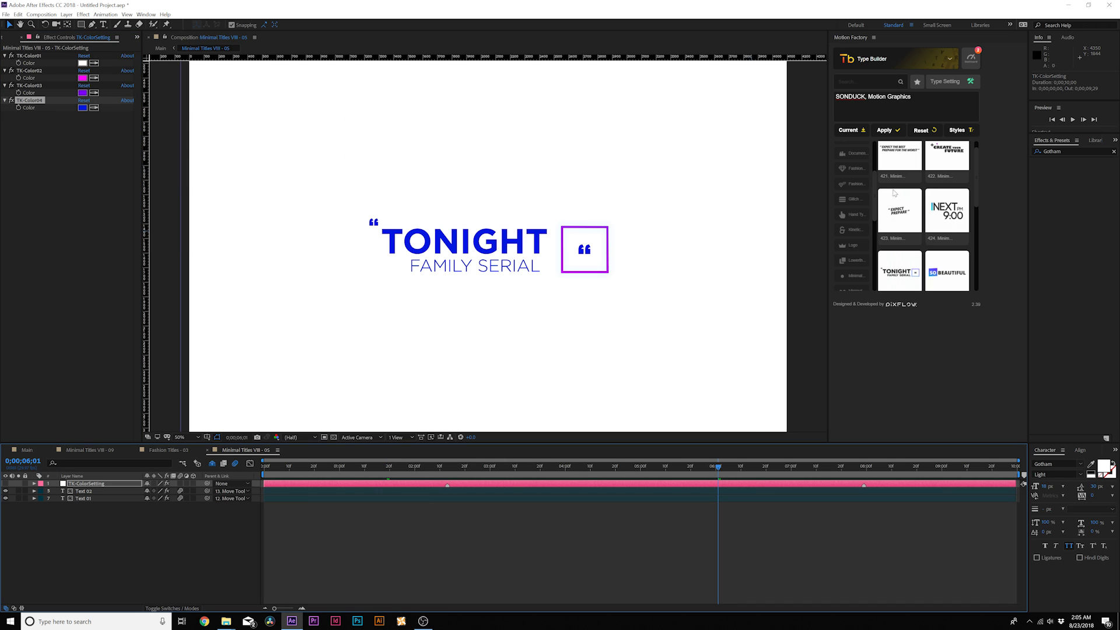
click(858, 234)
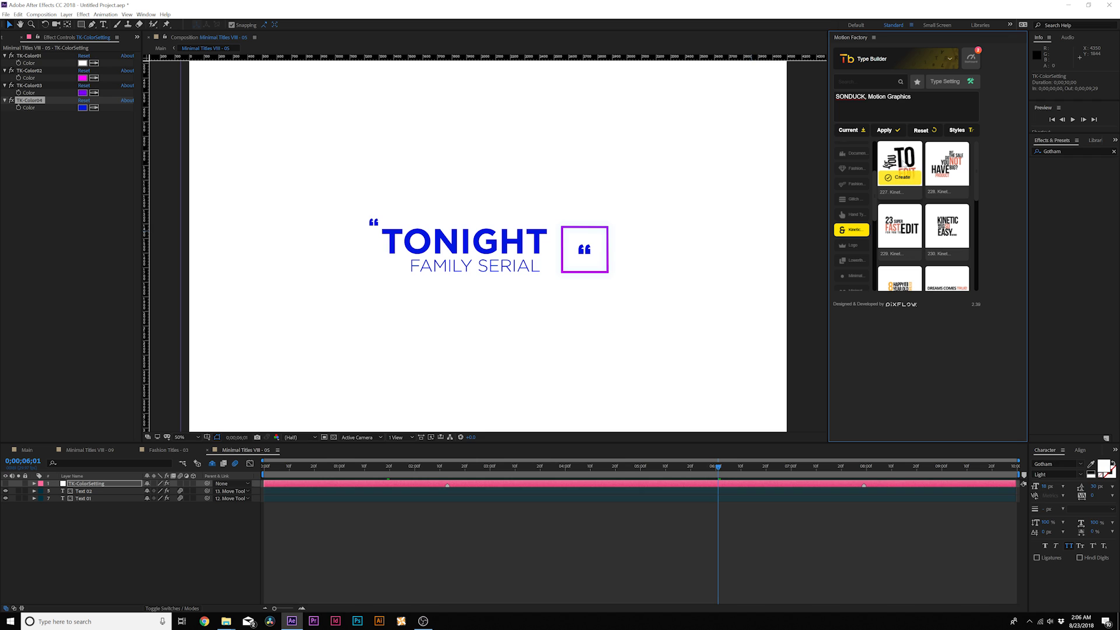
Build Kinetic Typos - 01 from preset 227, preview it, then browse Lower thirds and Broadcast presets.
click(900, 177)
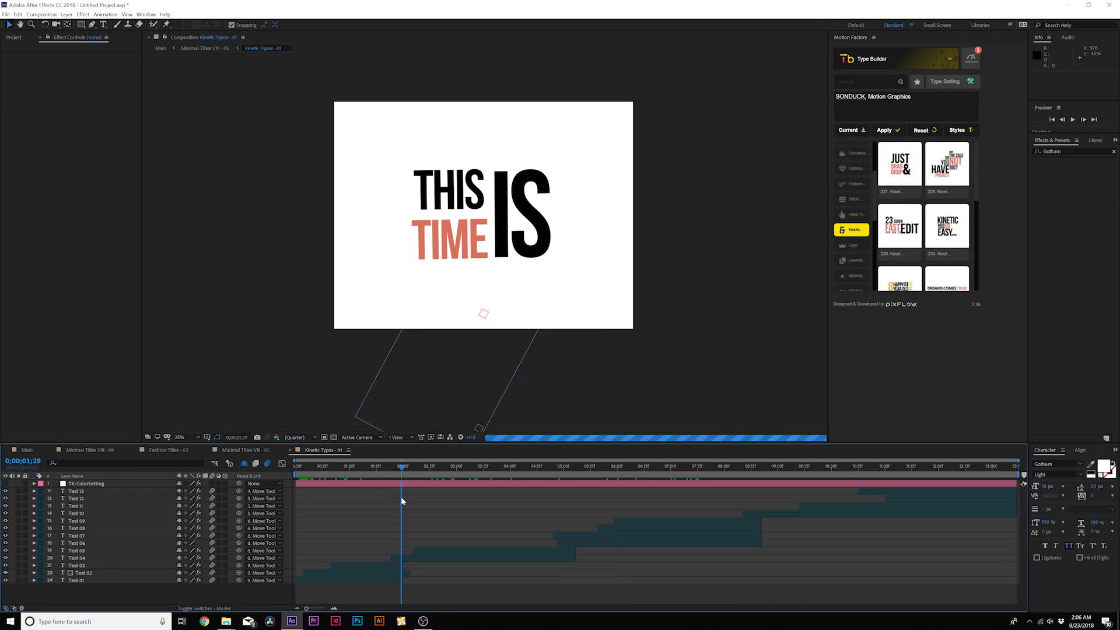
drag(401, 501, 887, 501)
mouse_move(874, 227)
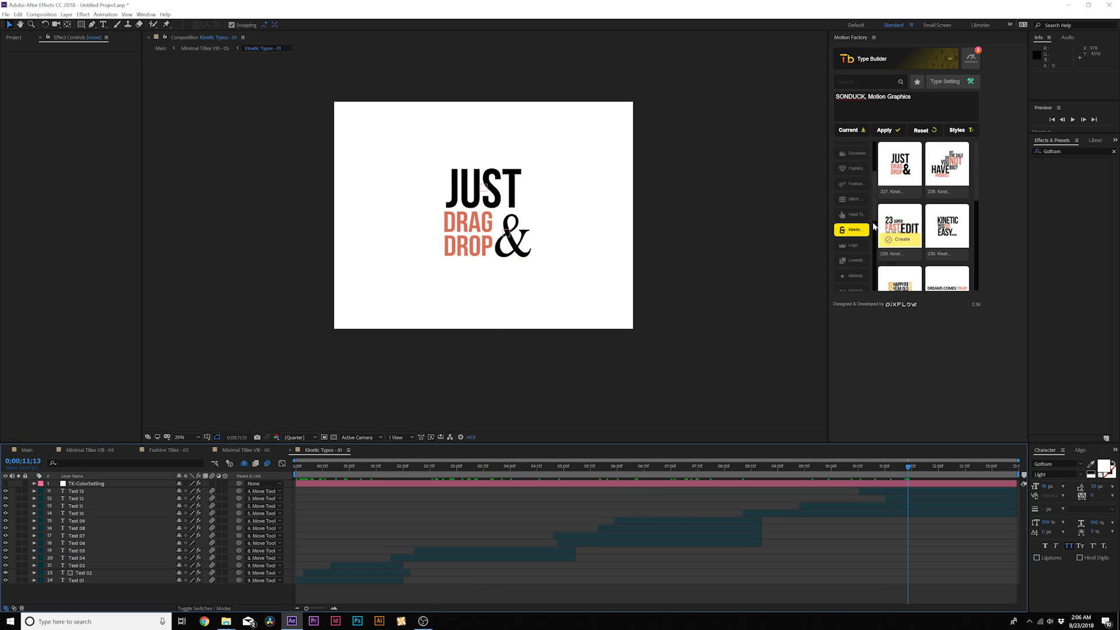
scroll(862, 224, down, 5)
scroll(858, 169, up, 5)
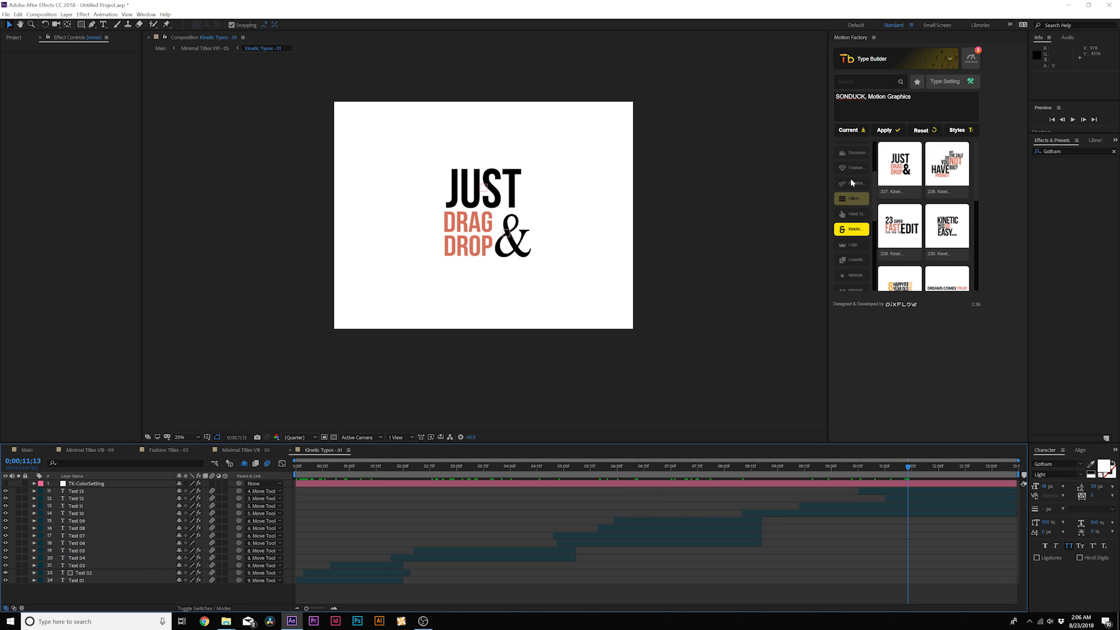
click(859, 273)
click(853, 260)
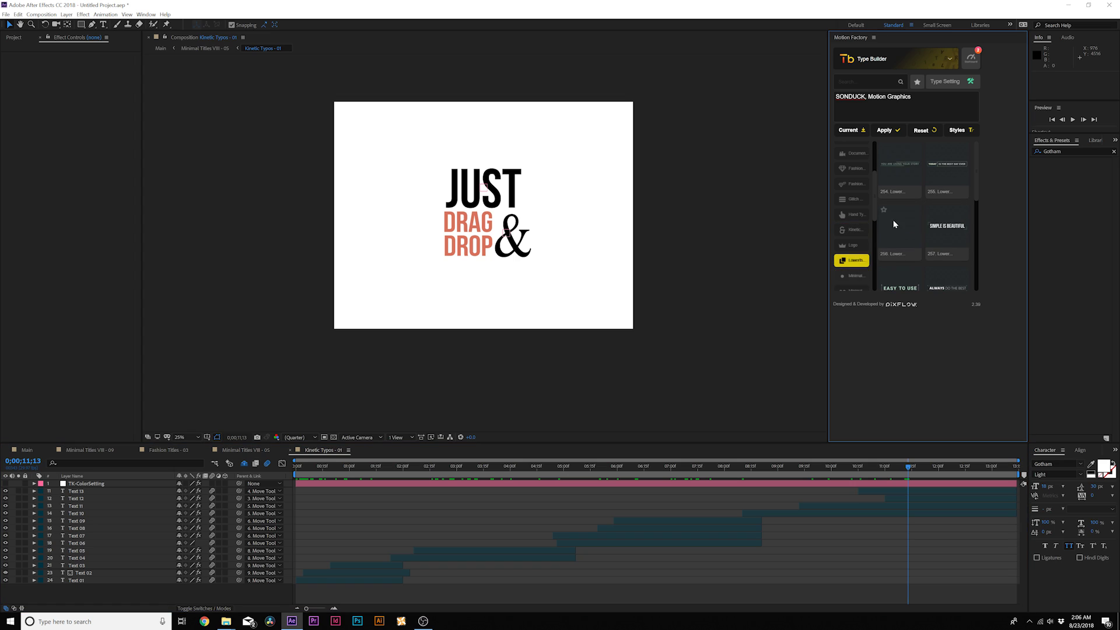
scroll(853, 222, up, 3)
click(852, 197)
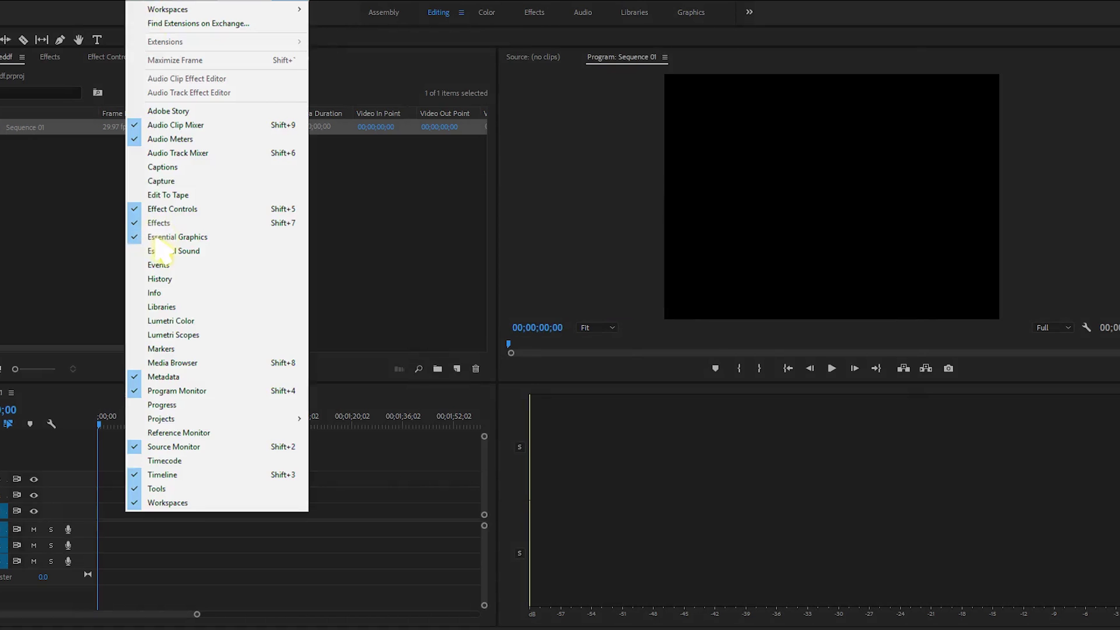
Add Minimal Titles I-01 to the sequence and reword it to CHANGE IT EASILY.
click(160, 248)
double_click(614, 370)
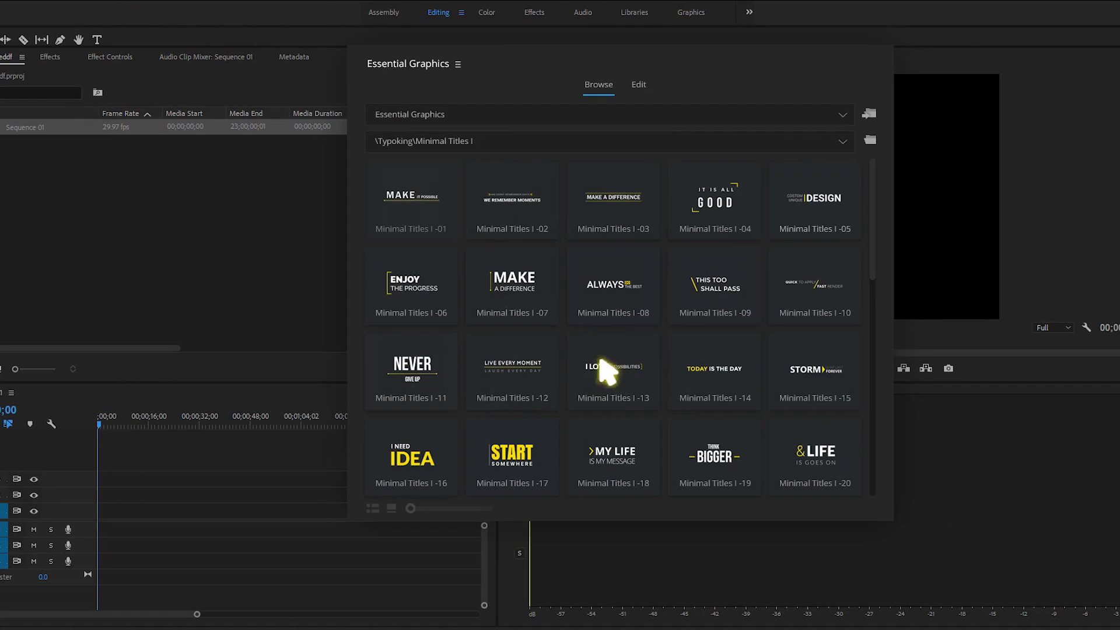
drag(411, 213, 114, 512)
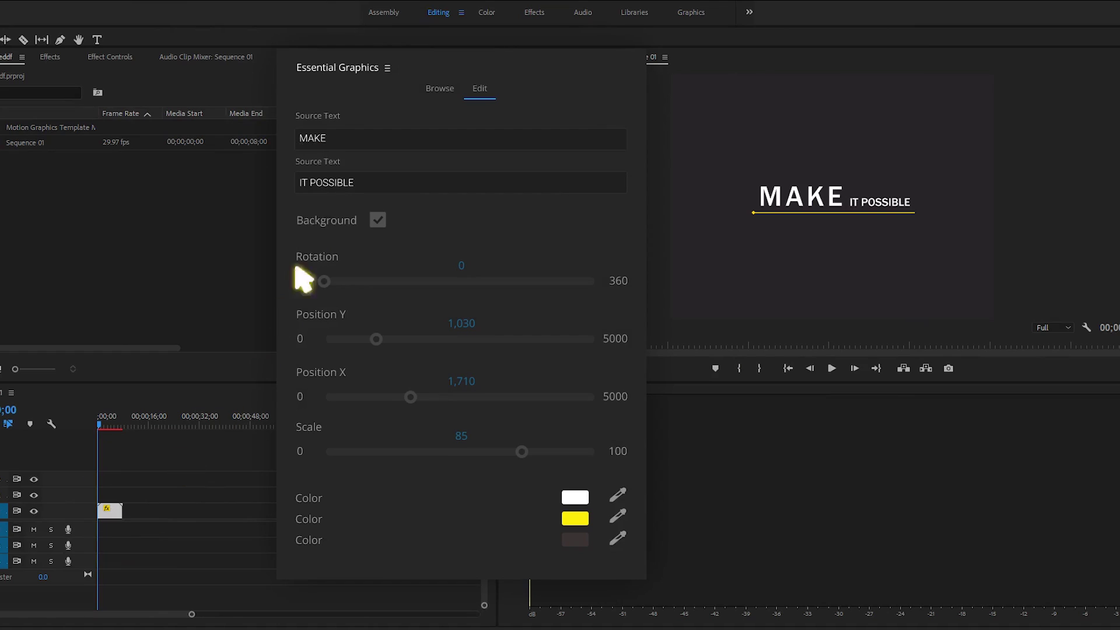
text(CHANGE)
click(299, 184)
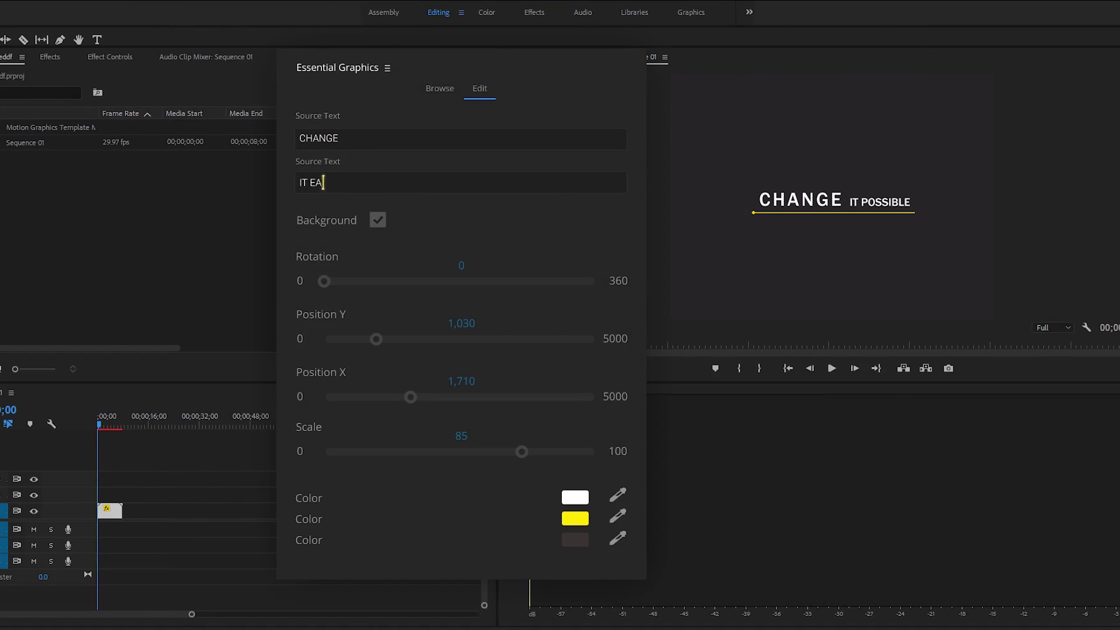
Set Position Y to 1,220 and scale to 65, and recolour the accent cyan.
drag(380, 343, 449, 340)
drag(523, 454, 453, 453)
click(575, 518)
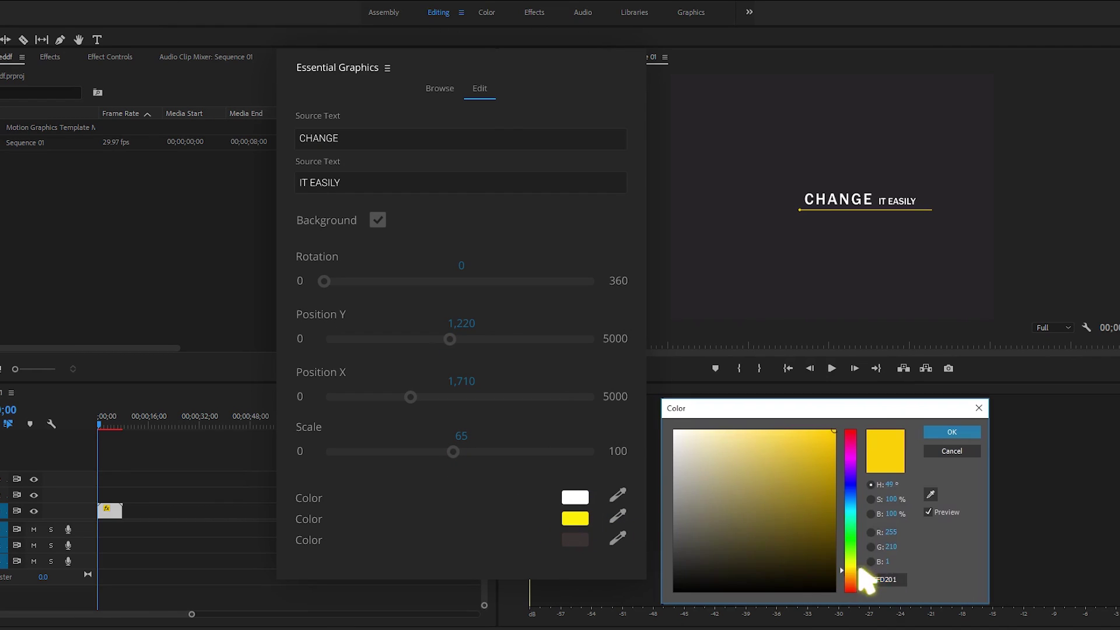
drag(855, 565, 856, 509)
click(951, 433)
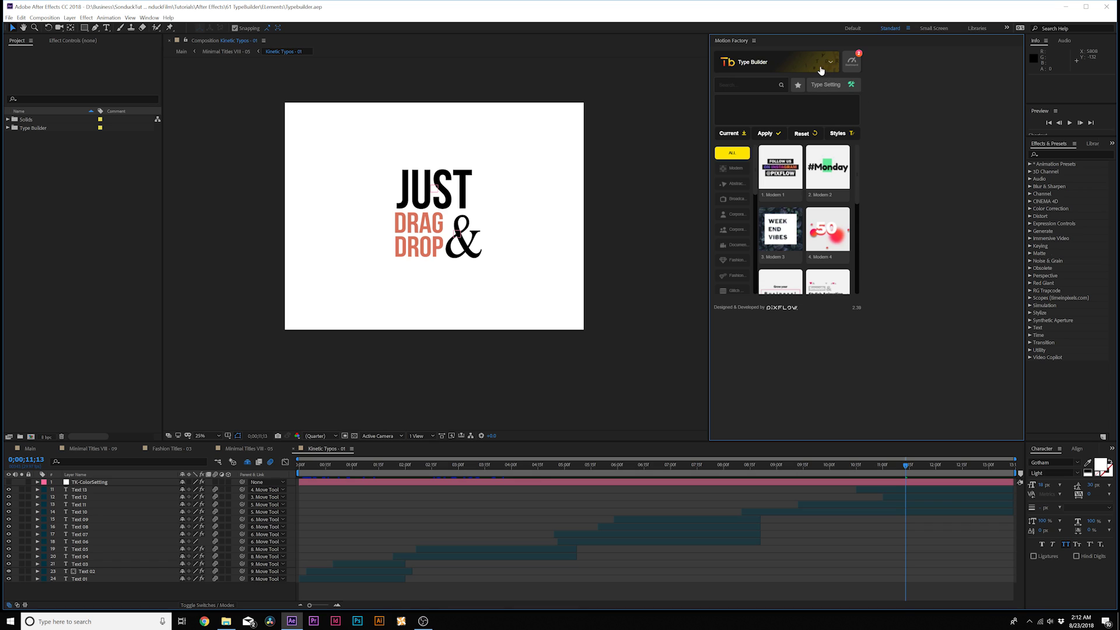
Create a Fire 03 composition from Actionfx Builder's Fire 3 Cartoon FX preset.
click(825, 64)
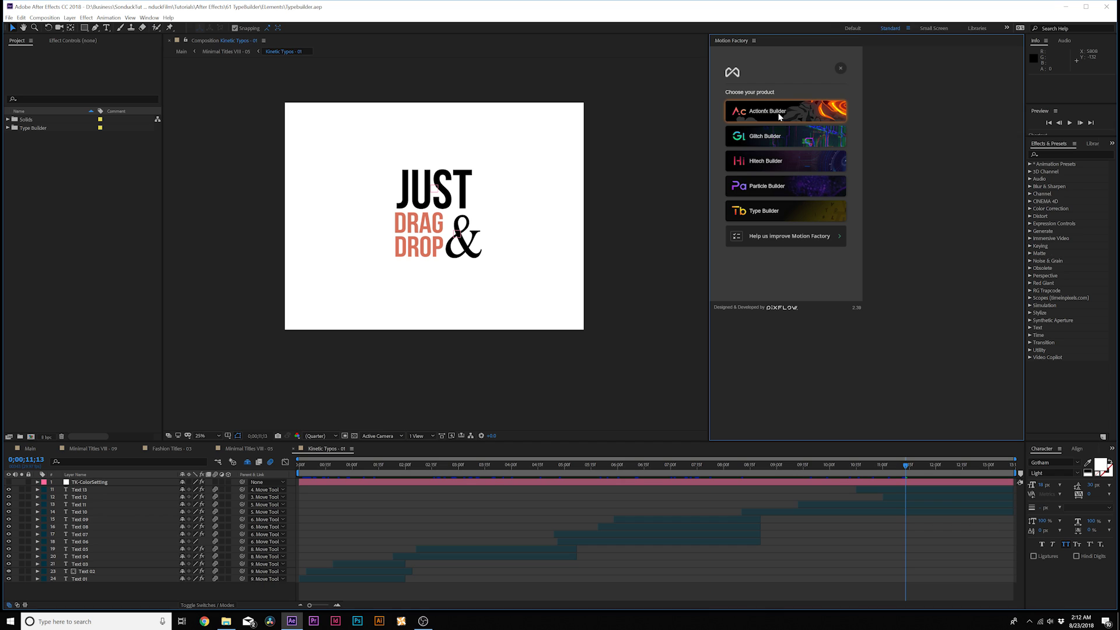
click(771, 138)
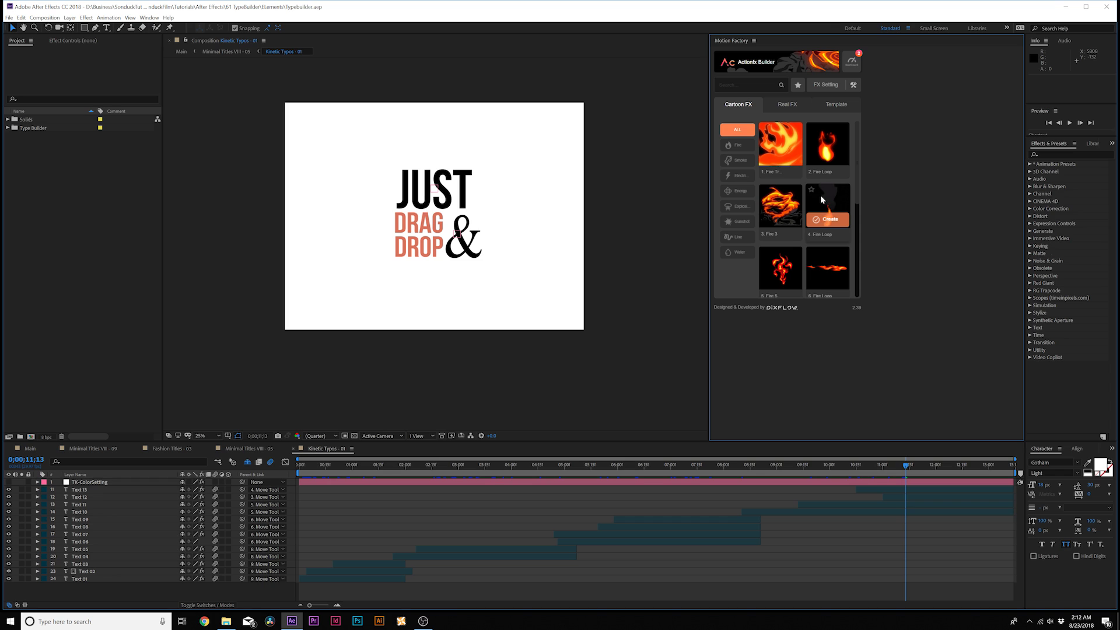
click(787, 219)
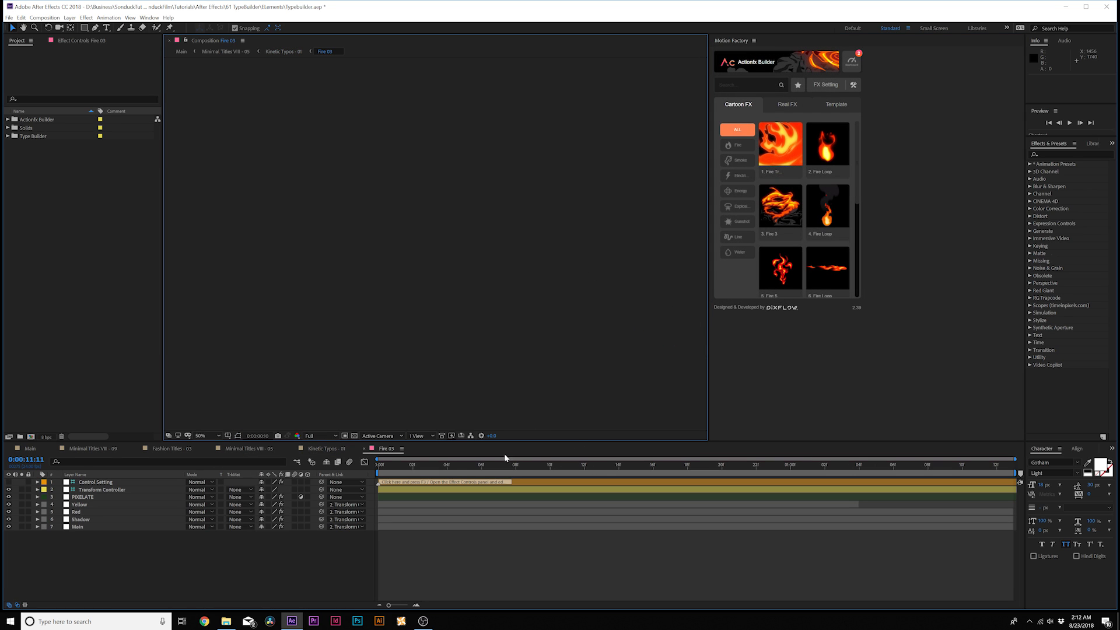
click(452, 465)
Enlarge the Fire 03 layer in Kinetic Typos - 01 so the flames cover the title.
drag(454, 470, 483, 472)
click(324, 448)
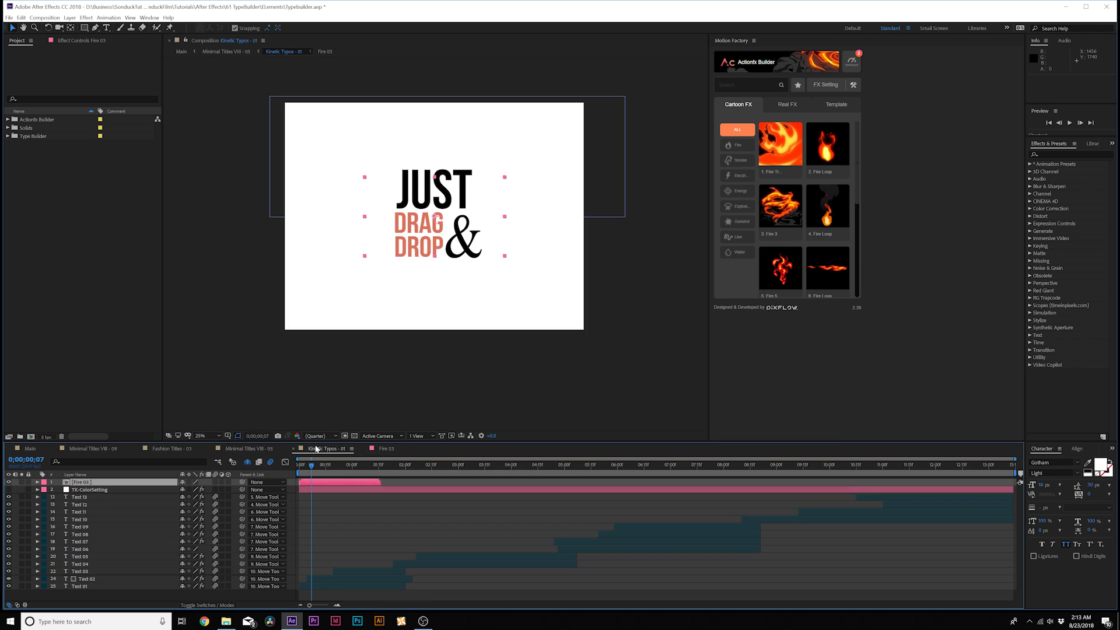
click(331, 465)
scroll(782, 192, down, 10)
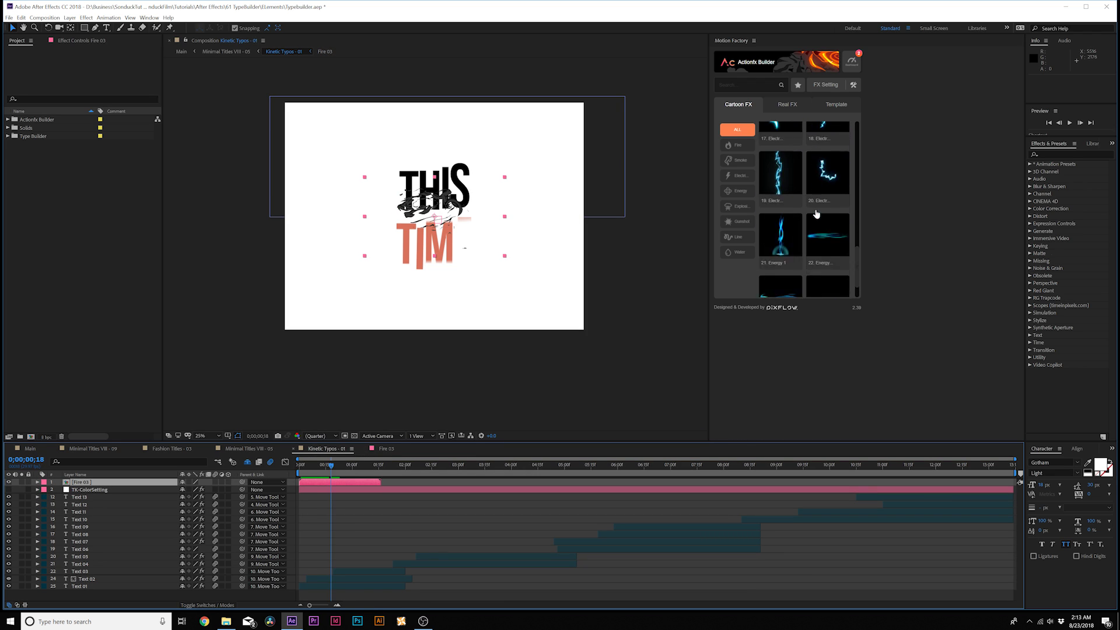
scroll(778, 175, down, 5)
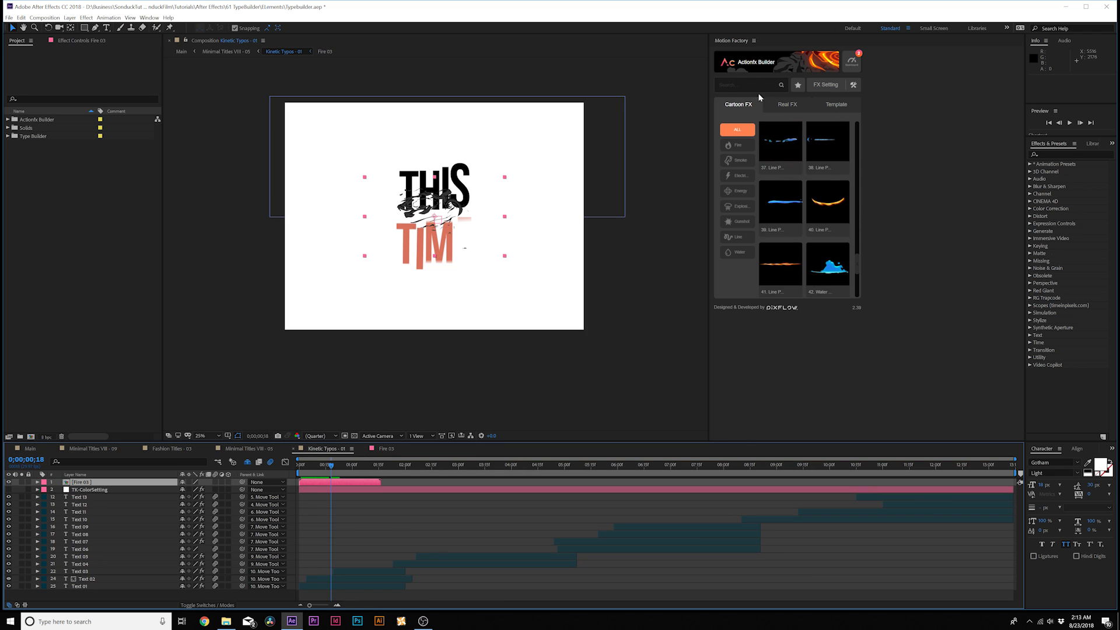
Browse the Hitech Builder presets and return to the Motion Factory product list.
click(810, 67)
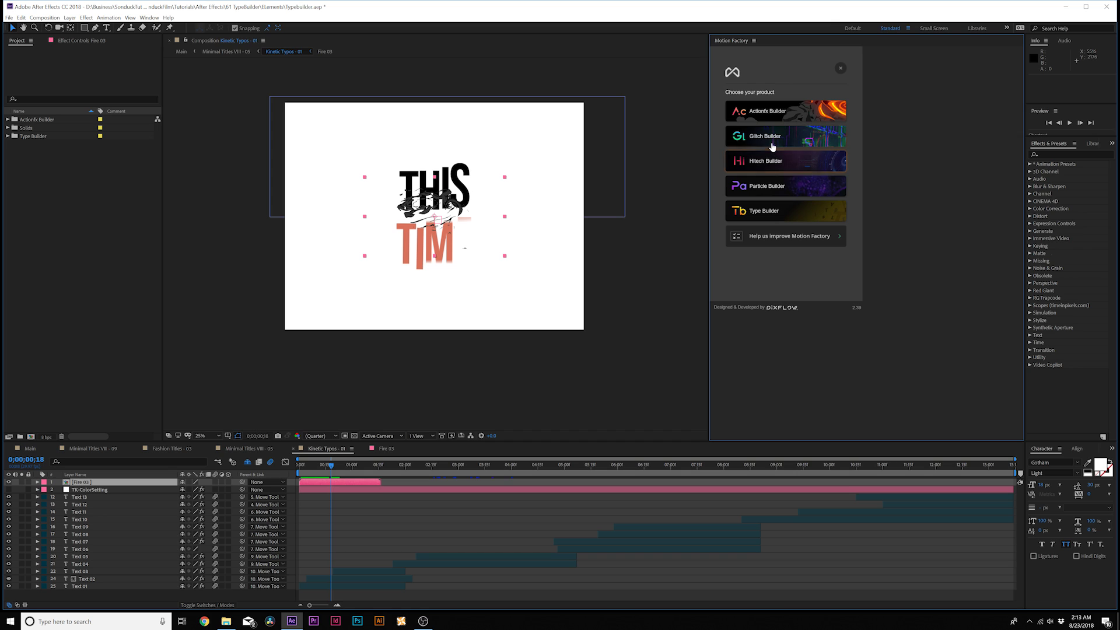
click(771, 161)
scroll(811, 236, down, 10)
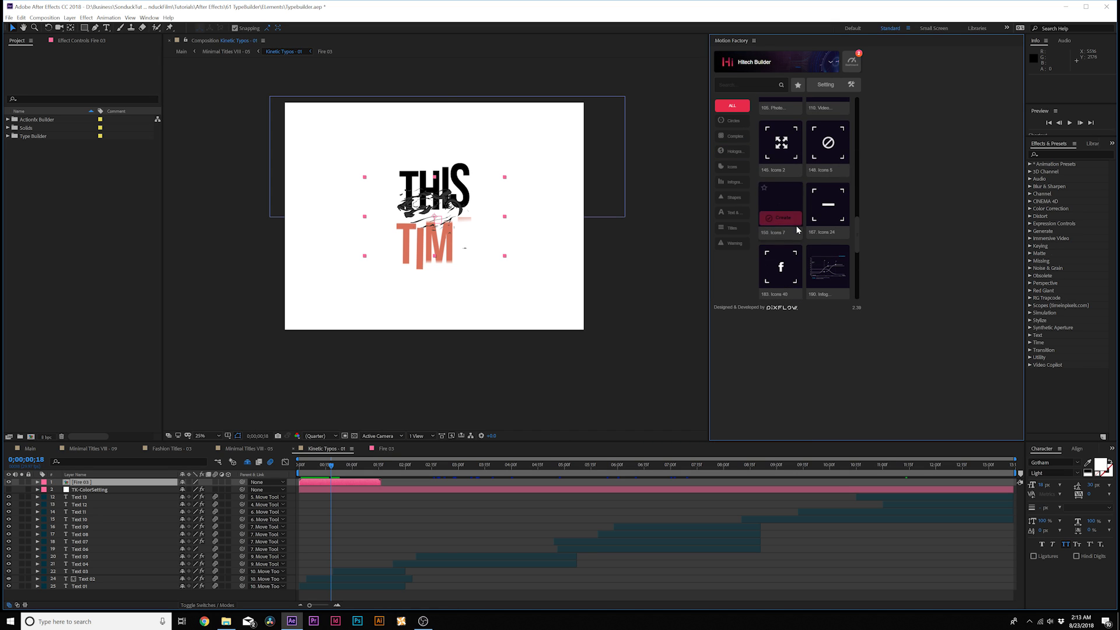
scroll(811, 236, down, 10)
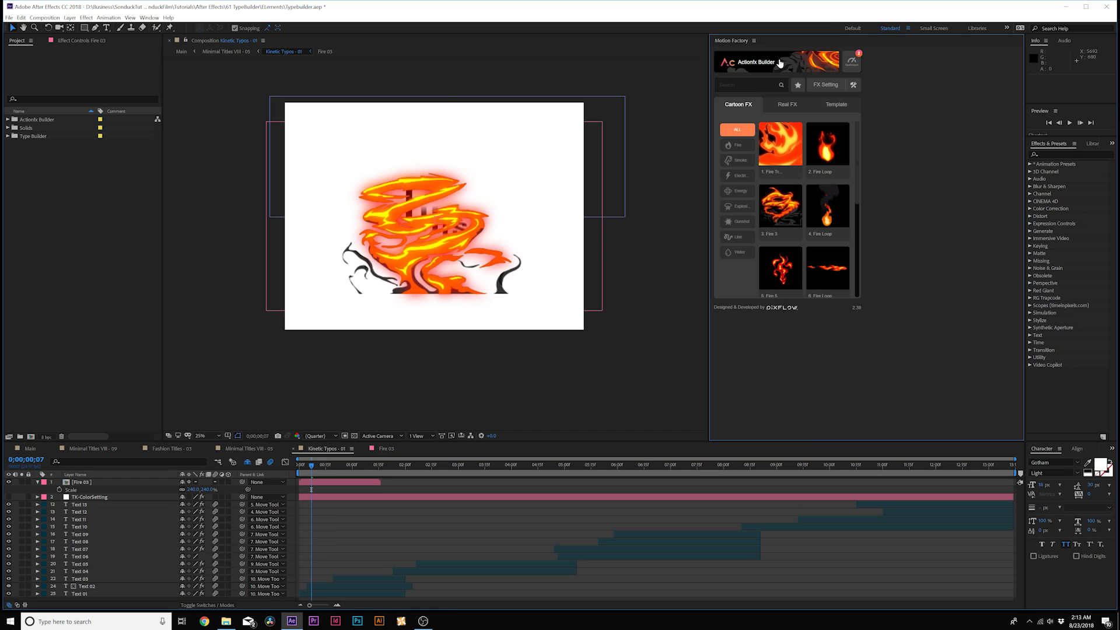
click(788, 66)
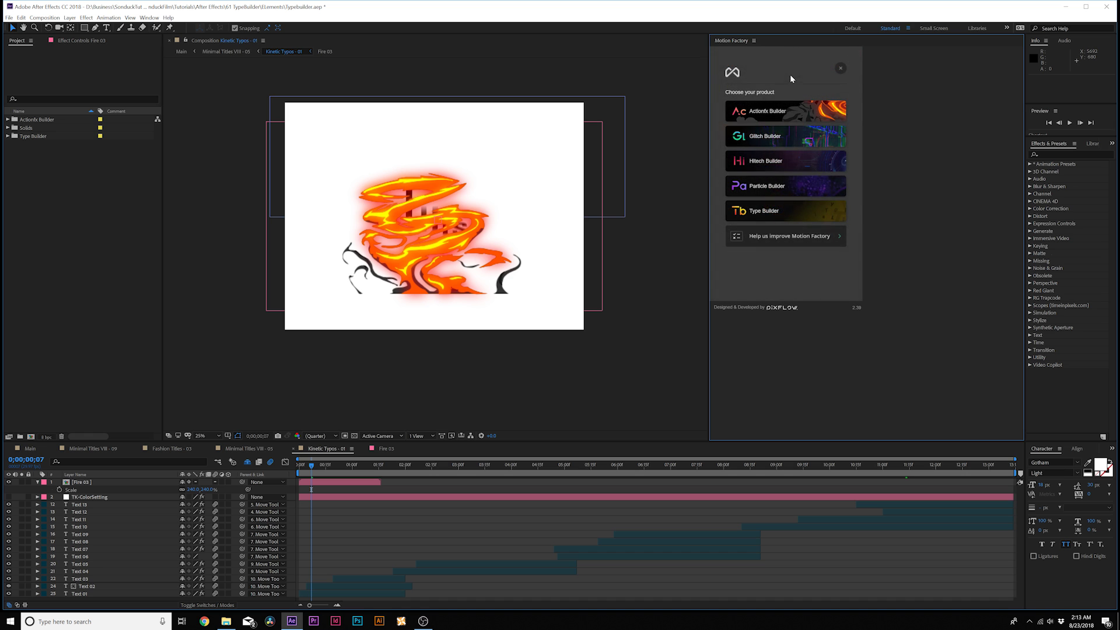
Open Type Builder's presets to show the TypoKing title category showcase.
click(766, 219)
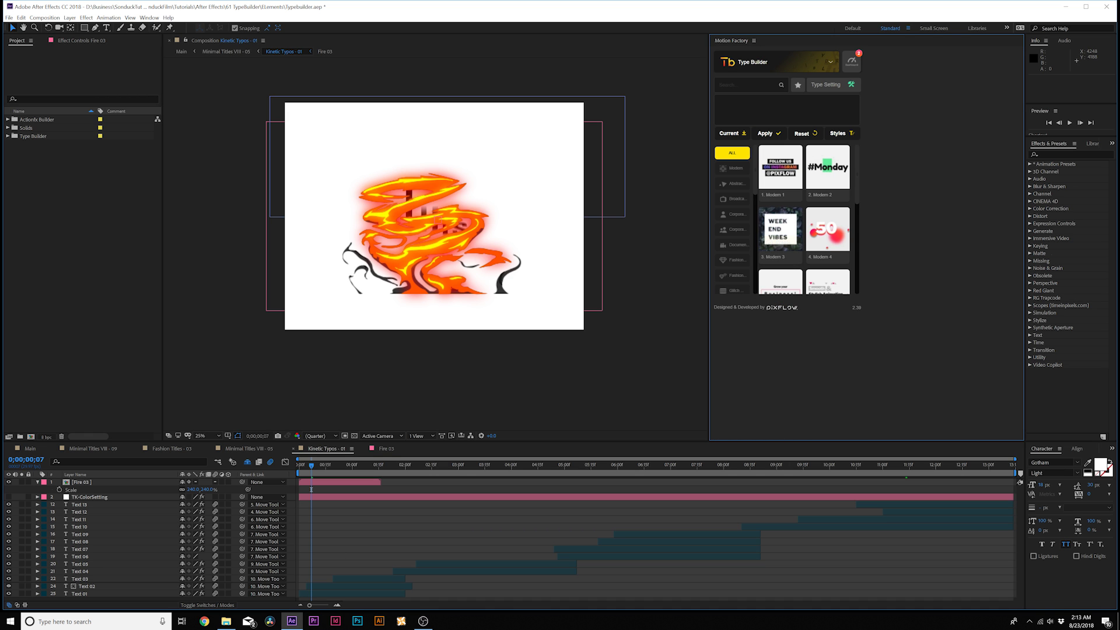